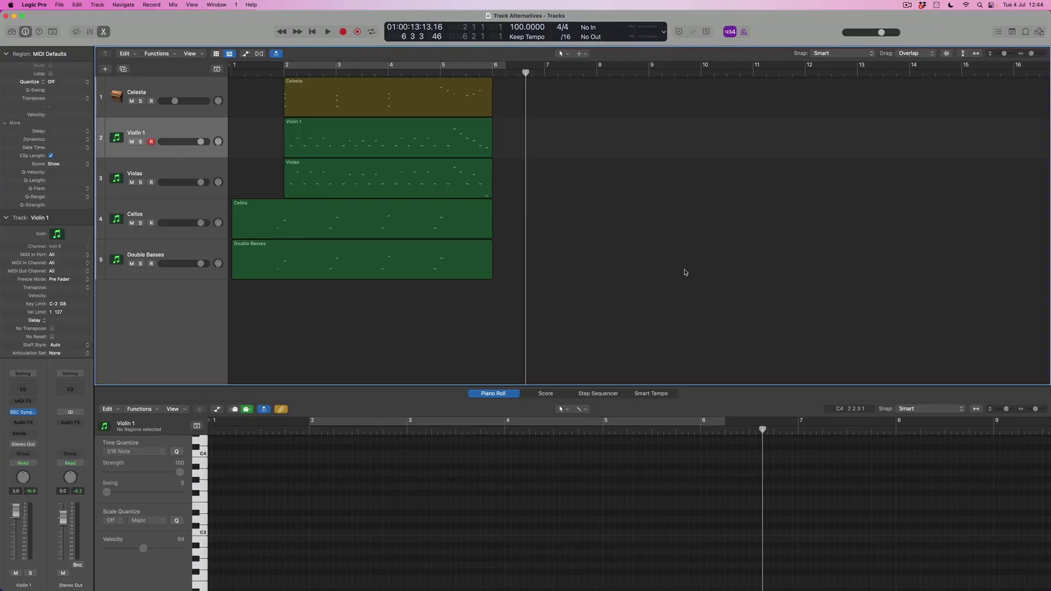
Step: Select the Violin 1 region to show its notes and open its BBC Symphony Orchestra Violins 1 plug-in
{"action": "left_click", "coordinate": [202, 131]}
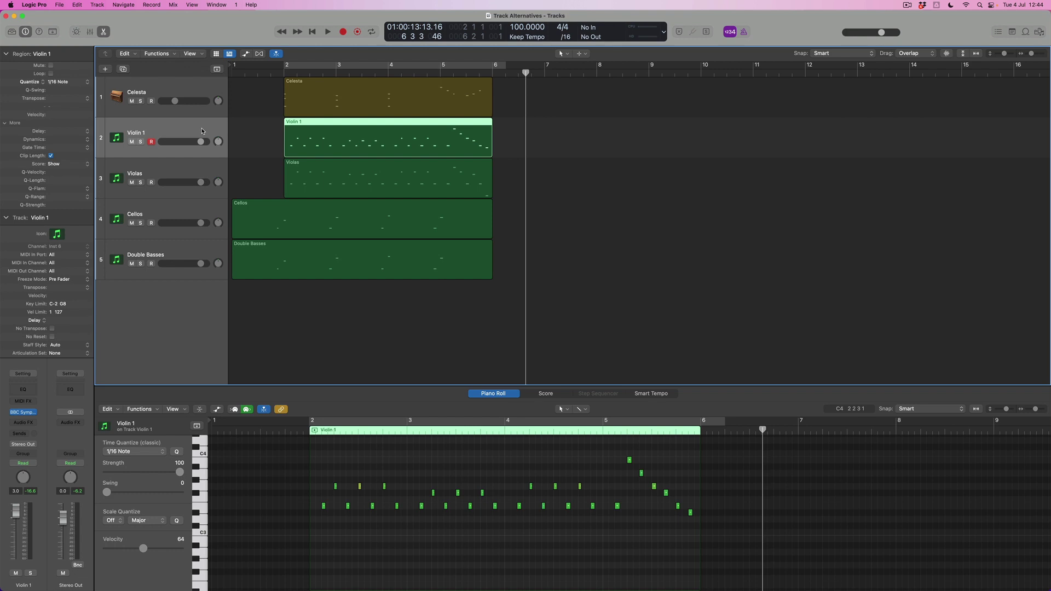
{"action": "left_click", "coordinate": [23, 412]}
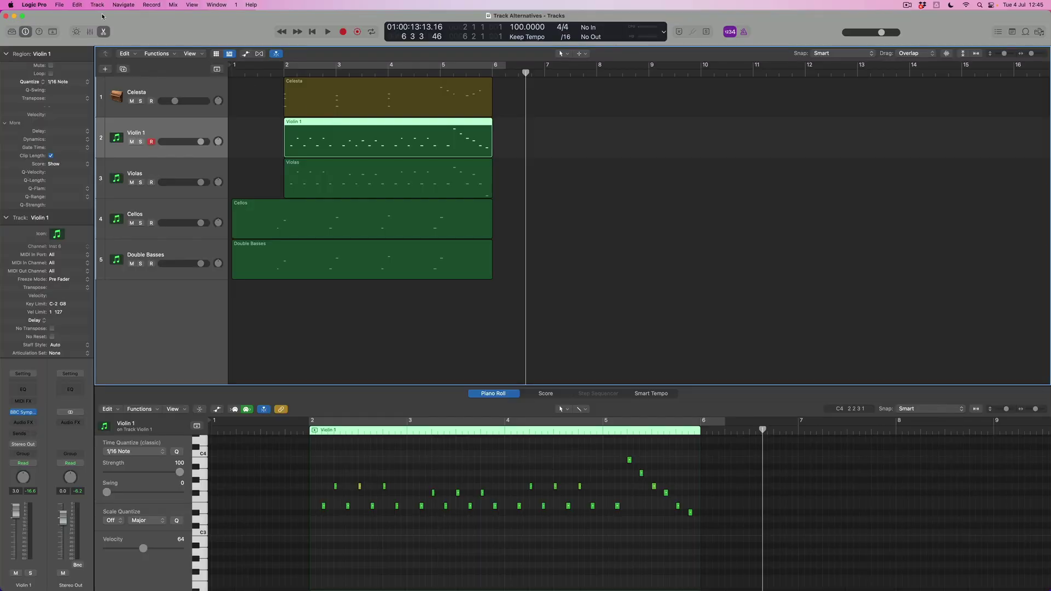
{"action": "left_click", "coordinate": [98, 4]}
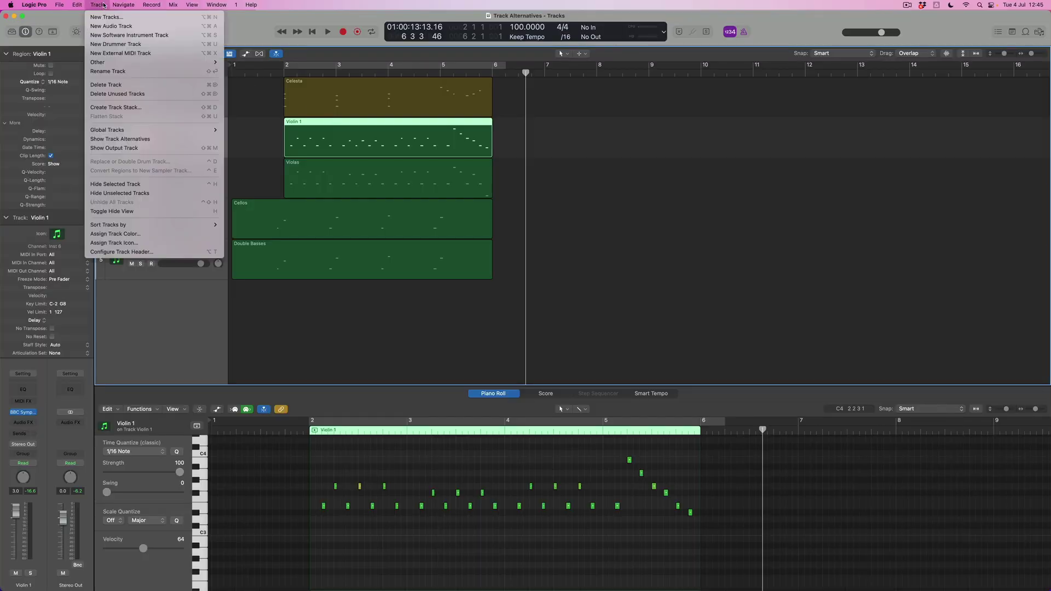
{"action": "mouse_move", "coordinate": [112, 64]}
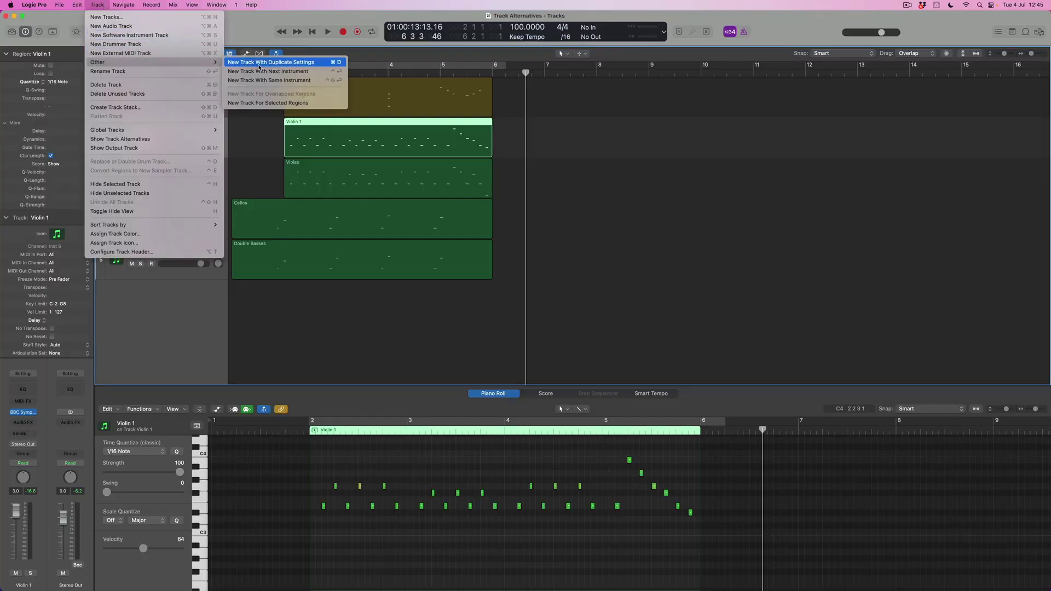
{"action": "left_click", "coordinate": [303, 81]}
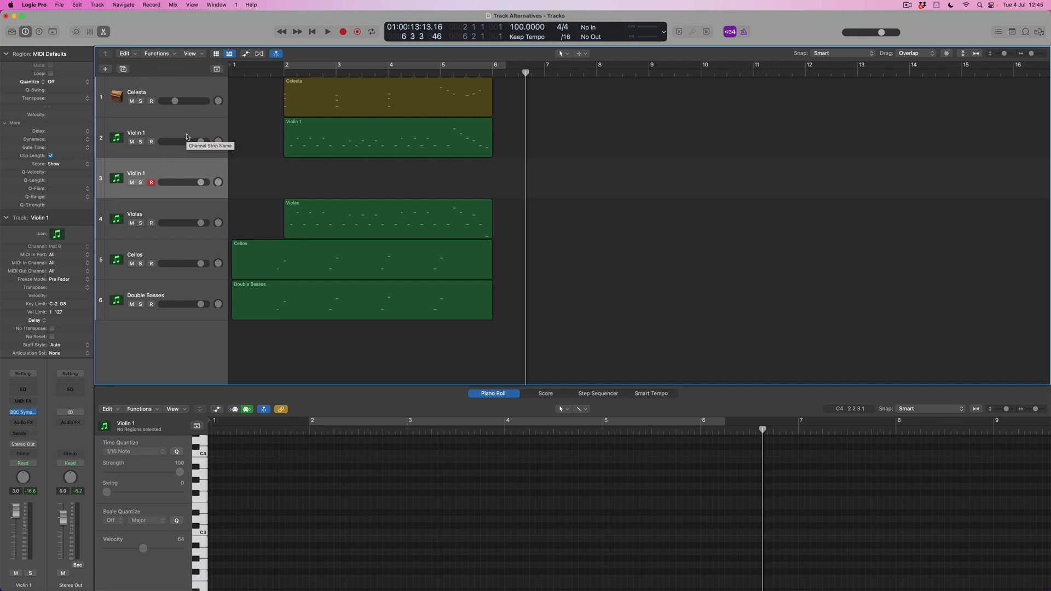
{"action": "left_click", "coordinate": [309, 143]}
{"action": "key", "text": "ctrl+m"}
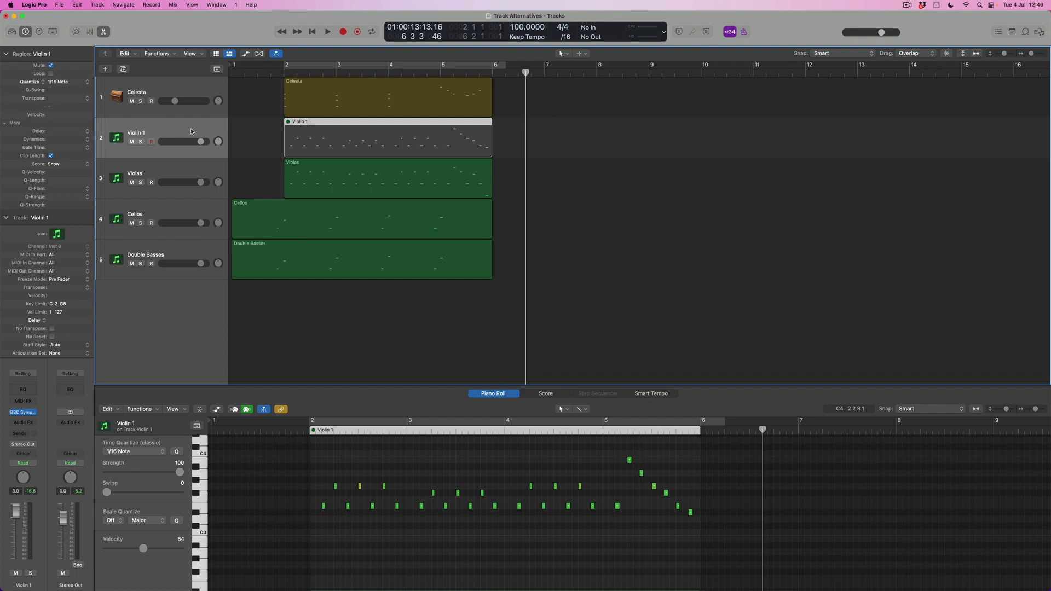
{"action": "key", "text": "ctrl+m"}
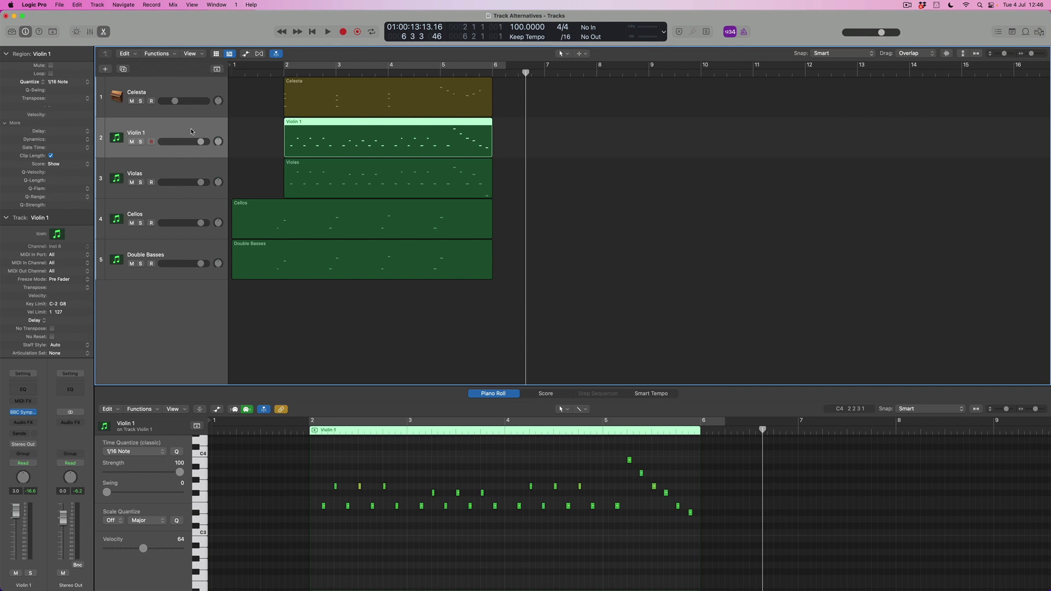
Step: Enable Track Alternatives under Track Header Components from the Violin 1 header's context menu
{"action": "right_click", "coordinate": [192, 131]}
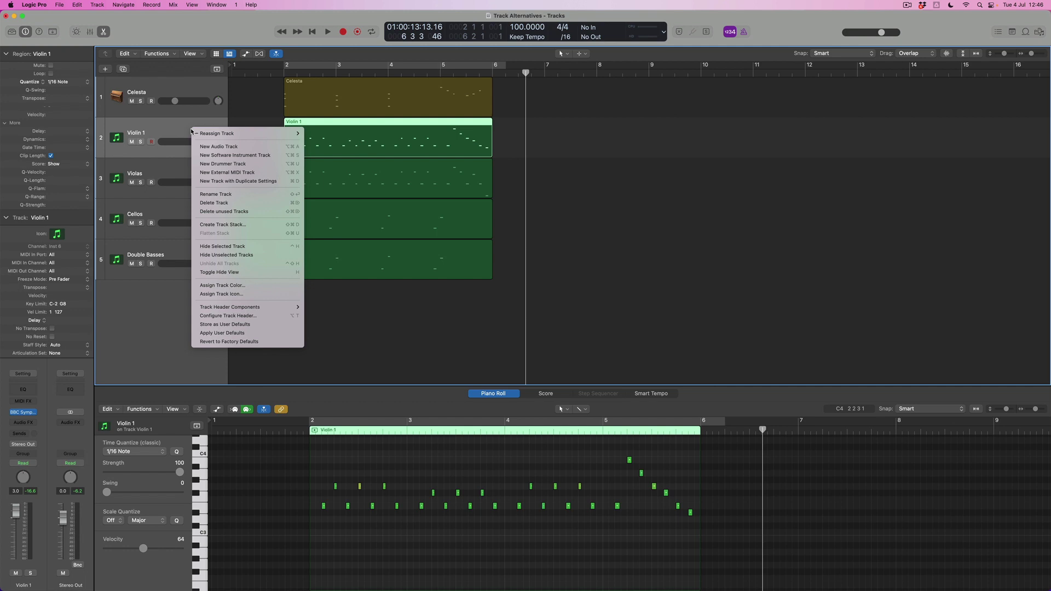
{"action": "mouse_move", "coordinate": [241, 308]}
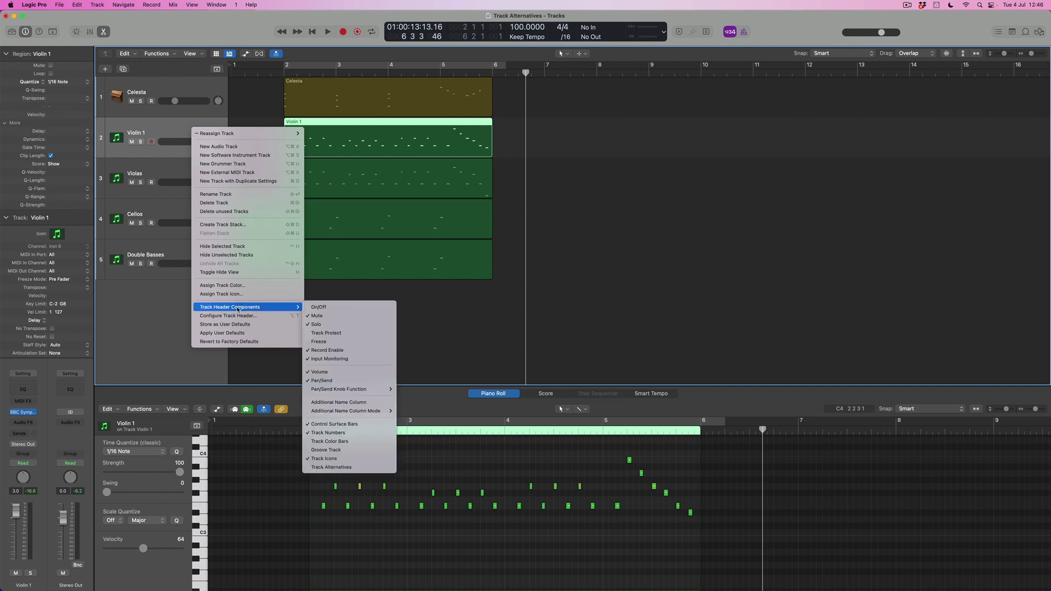
{"action": "left_click", "coordinate": [369, 470]}
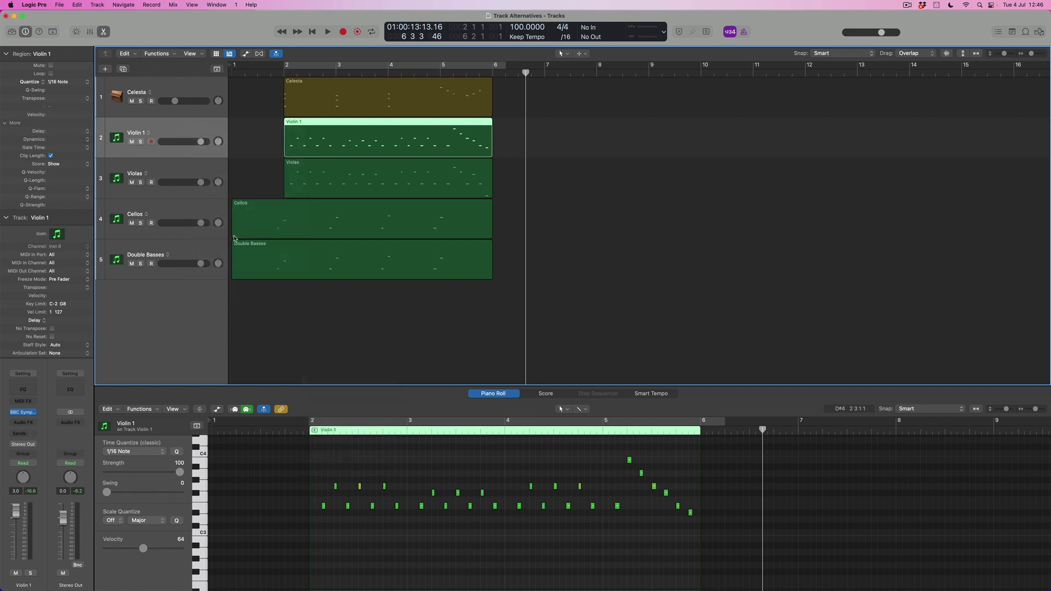
Step: Create a new empty Violin 1 alternative B, then switch back to alternative A
{"action": "left_click", "coordinate": [149, 134]}
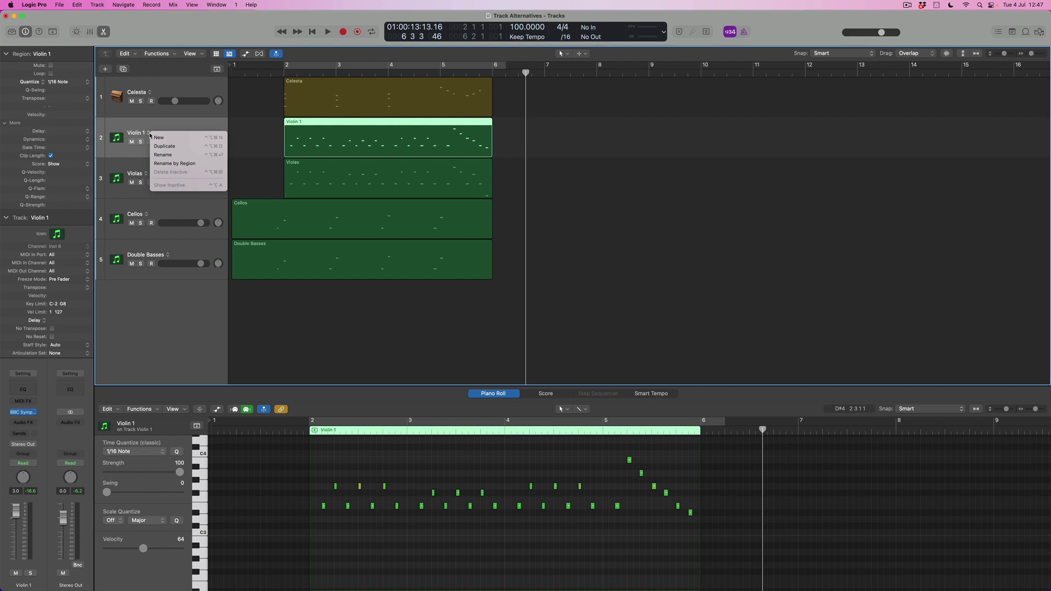
{"action": "left_click", "coordinate": [183, 137]}
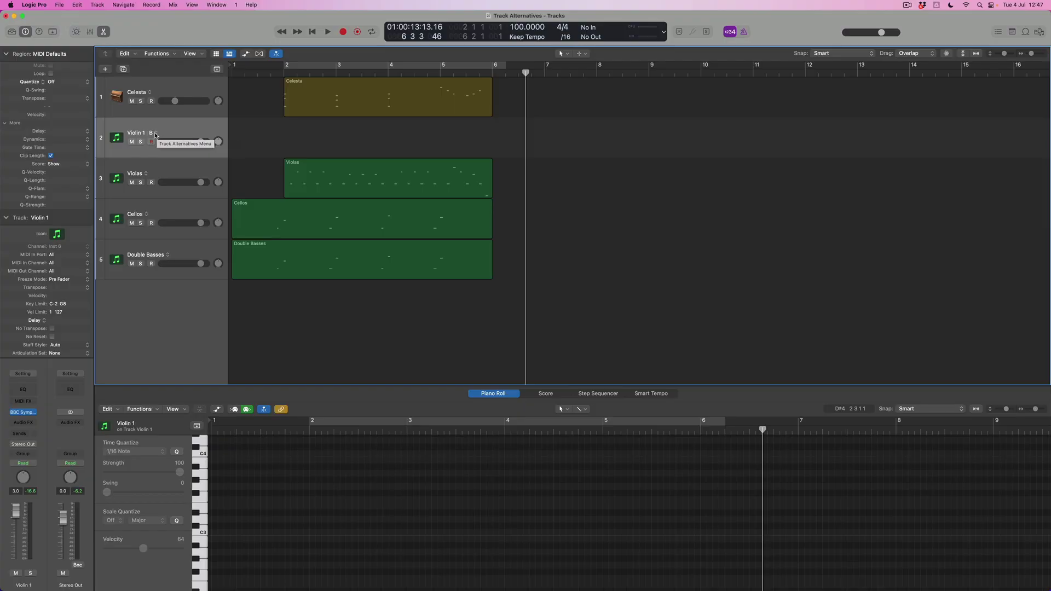
{"action": "left_click", "coordinate": [155, 135]}
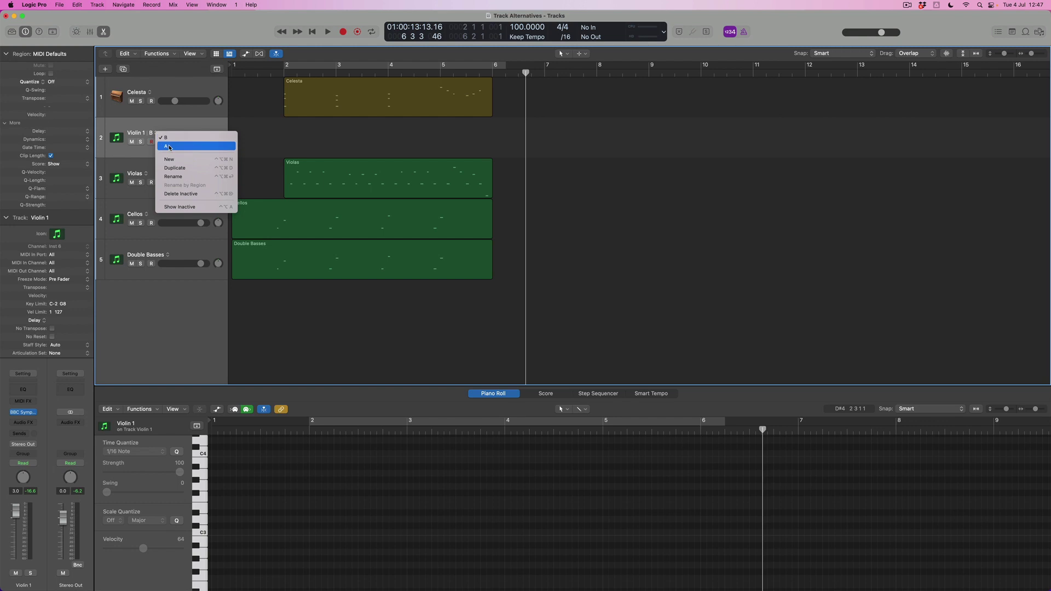
{"action": "left_click", "coordinate": [184, 146]}
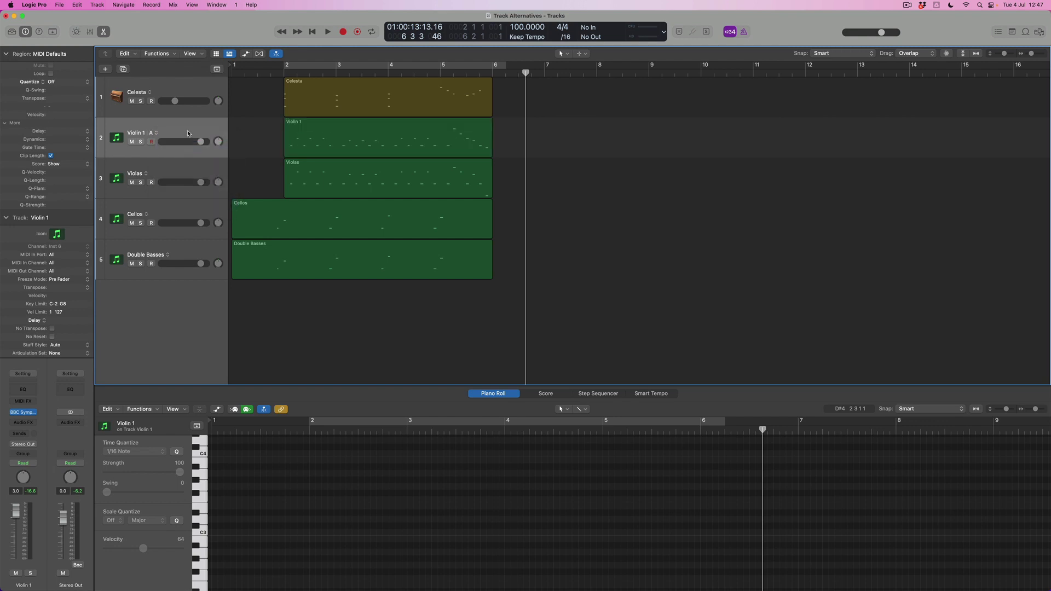
Step: Rename Violin 1 alternative A to 'Original'
{"action": "left_click", "coordinate": [156, 133]}
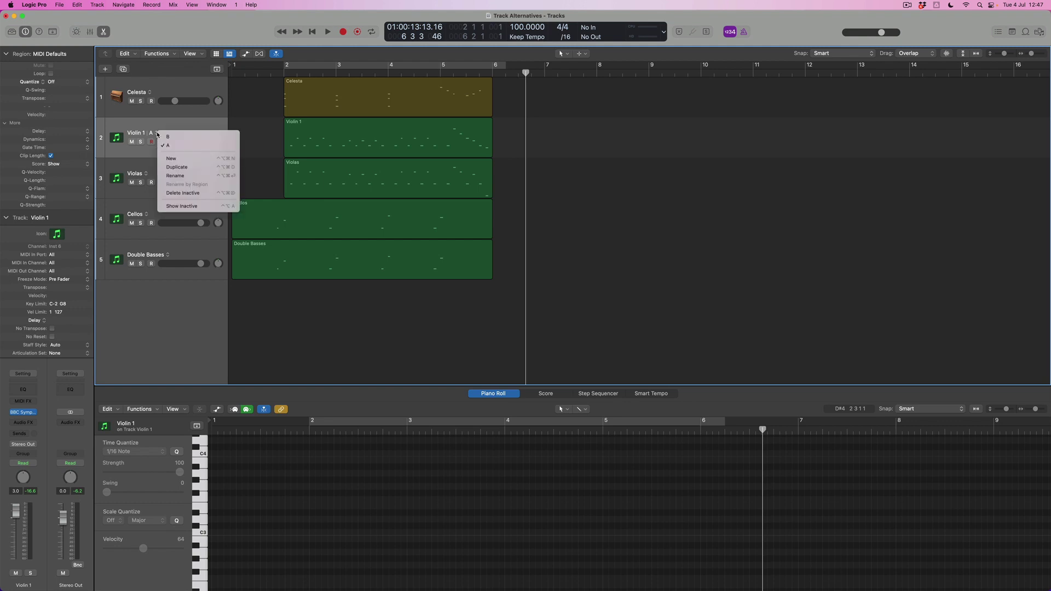
{"action": "left_click", "coordinate": [177, 177]}
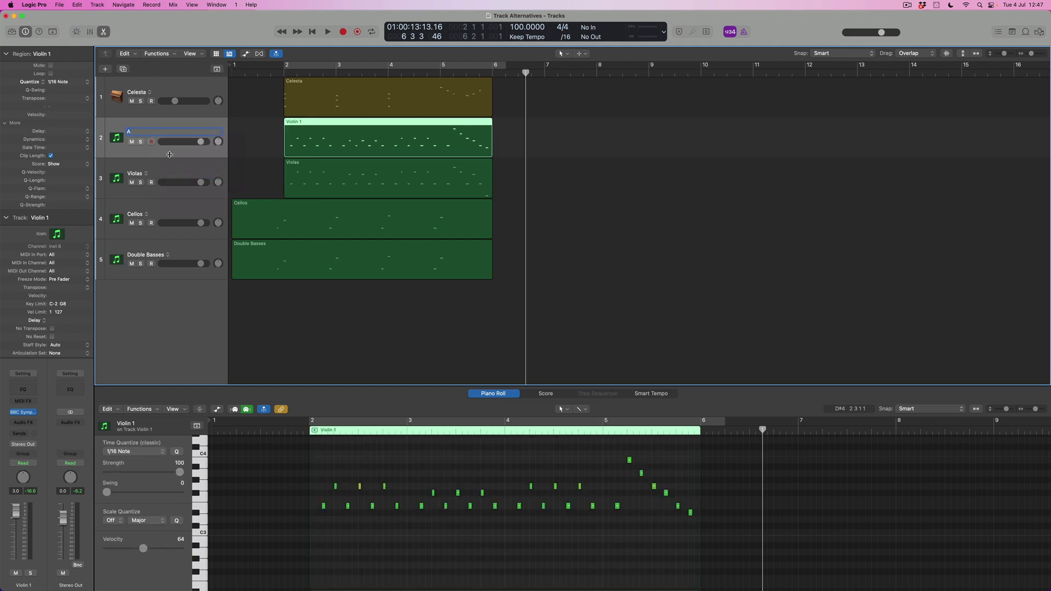
{"action": "type", "text": "Origina"}
{"action": "key", "text": "Return"}
Step: Switch Violin 1 to the empty alternative B and move the playhead to bar 2
{"action": "left_click", "coordinate": [179, 136]}
{"action": "left_click", "coordinate": [184, 143]}
{"action": "left_click", "coordinate": [284, 73]}
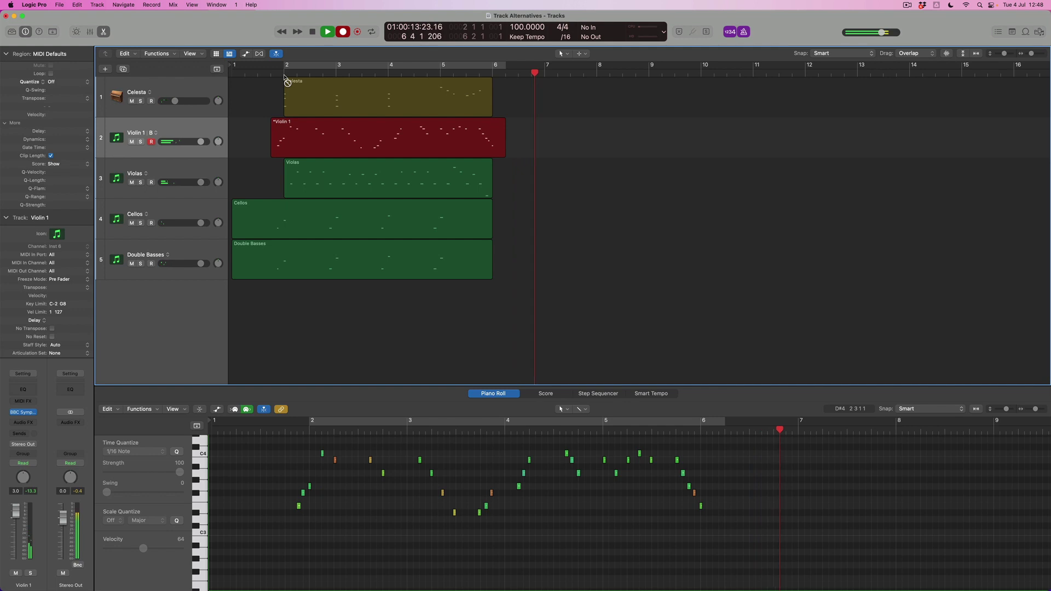
Step: Stop recording the new violin part on alternative B and deselect the recorded region
{"action": "key", "text": "space"}
{"action": "left_click", "coordinate": [236, 108]}
Step: Set the new alternative B region's Quantize to 1/16 Note in the Region inspector
{"action": "left_click", "coordinate": [238, 127]}
{"action": "left_click", "coordinate": [63, 82]}
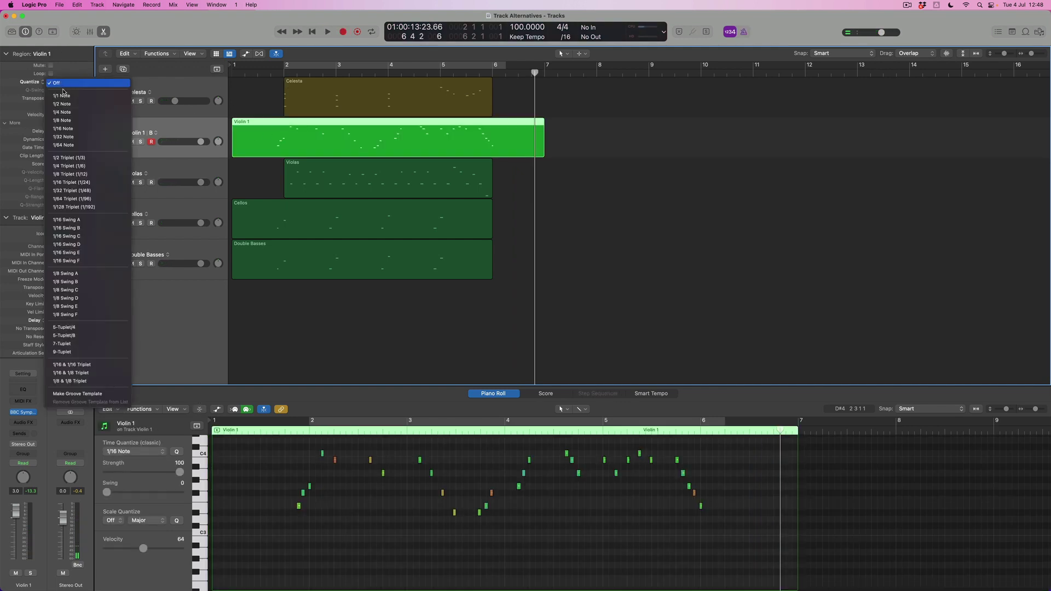
{"action": "left_click", "coordinate": [64, 128]}
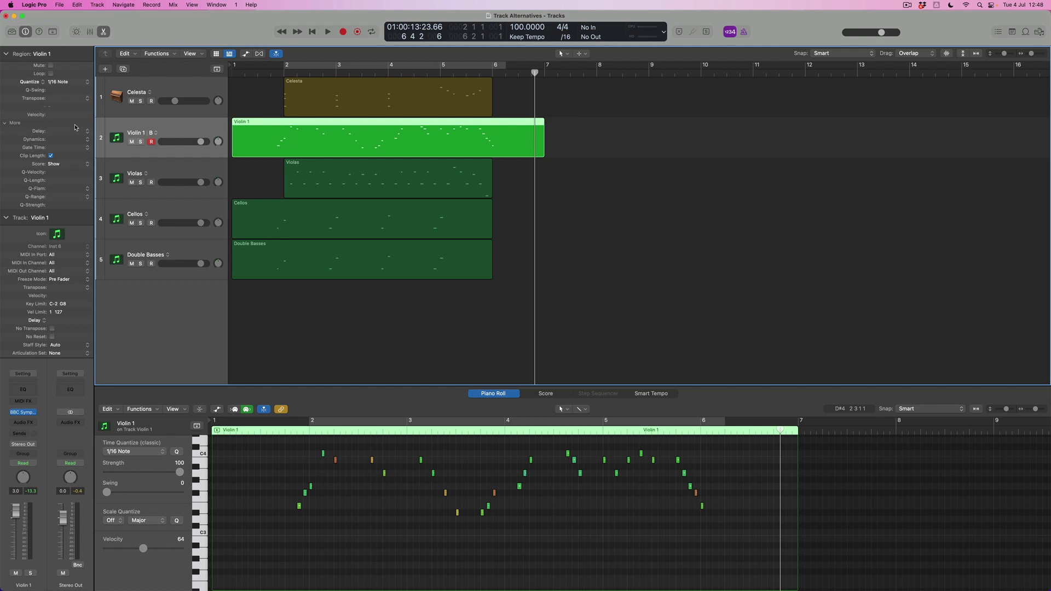
{"action": "left_click", "coordinate": [156, 133]}
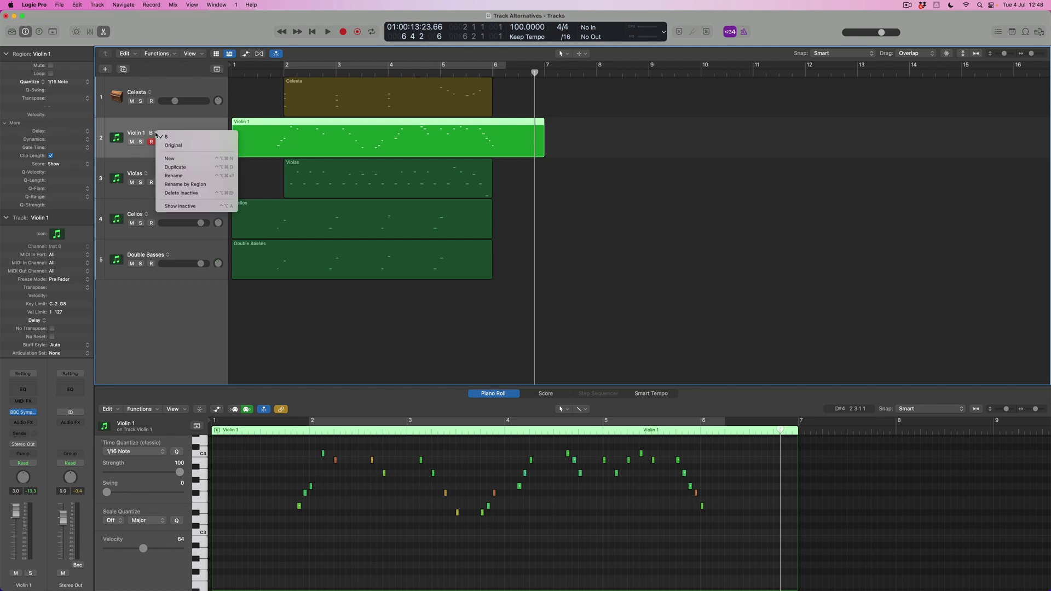
Step: Name alternative B 'Busier', then switch to Original and back to Busier
{"action": "left_click", "coordinate": [186, 176]}
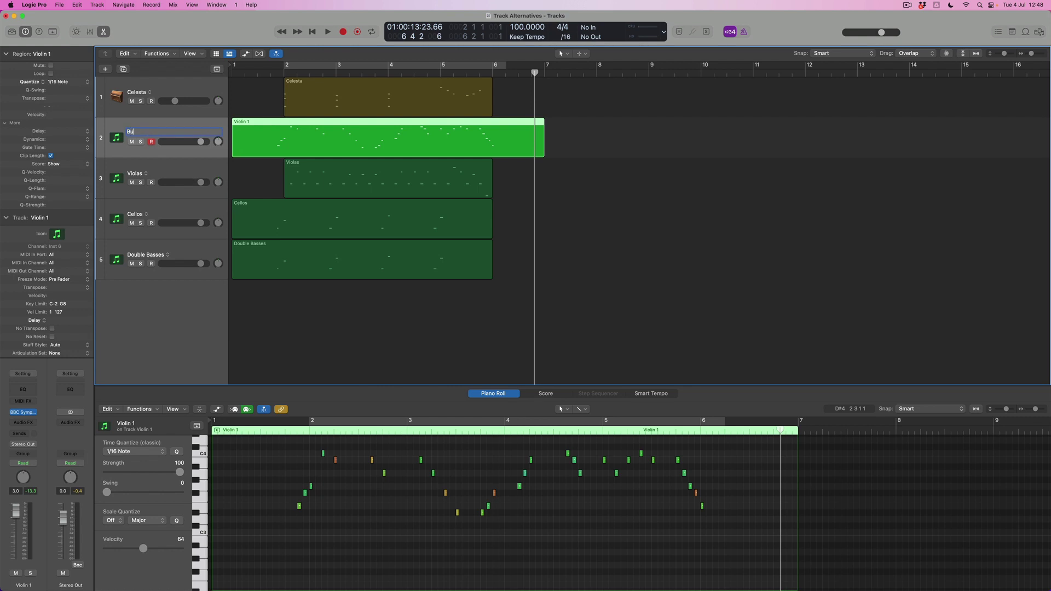
{"action": "key", "text": "Return"}
{"action": "left_click", "coordinate": [169, 133]}
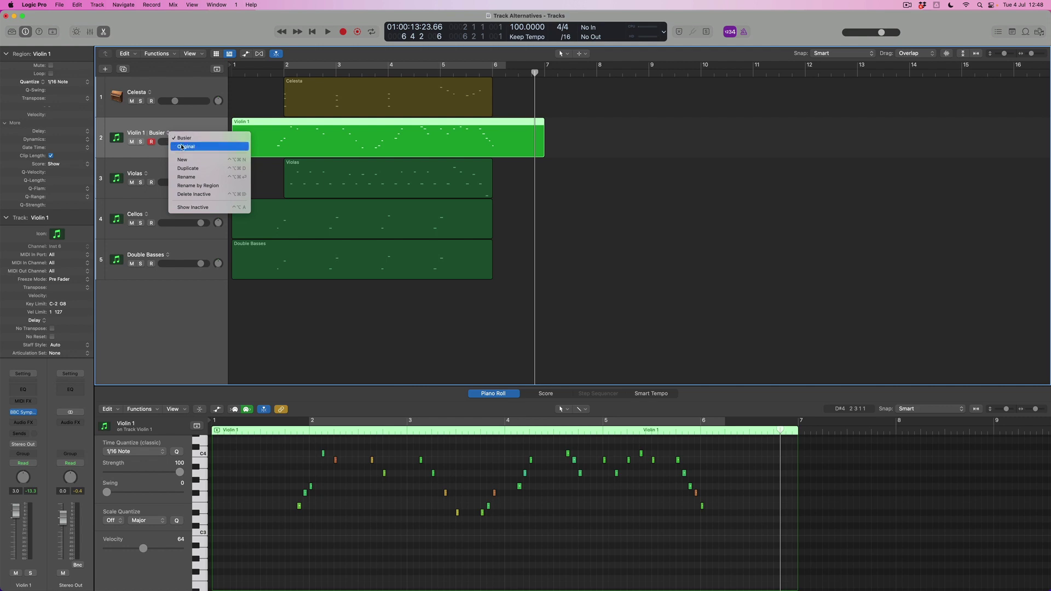
{"action": "left_click", "coordinate": [183, 147]}
{"action": "left_click", "coordinate": [171, 134]}
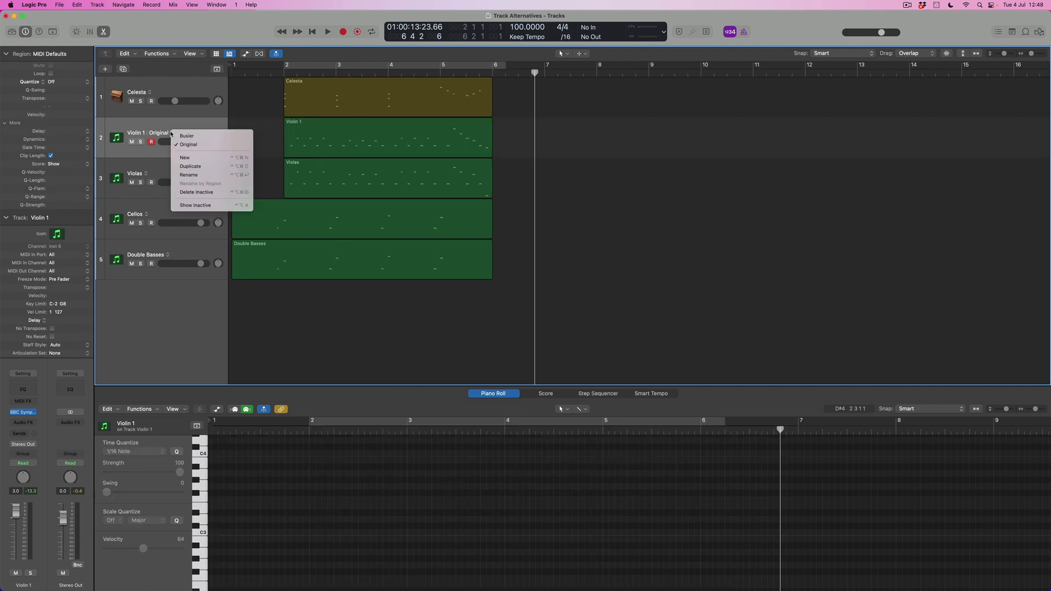
{"action": "left_click", "coordinate": [181, 138]}
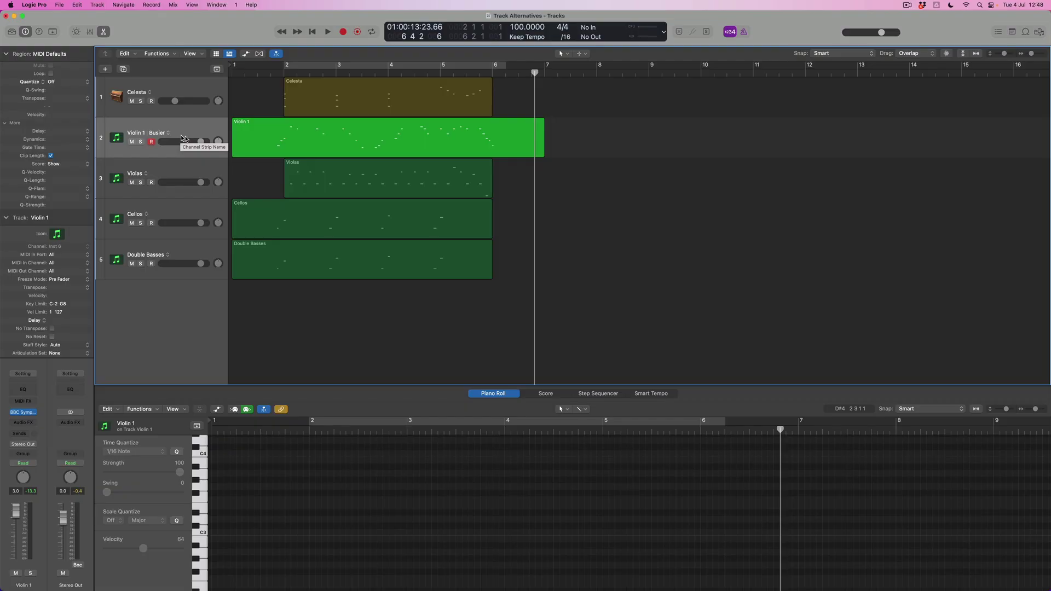
Step: Show inactive alternatives, promote Original to active, and preview the Busier take
{"action": "left_click", "coordinate": [168, 133]}
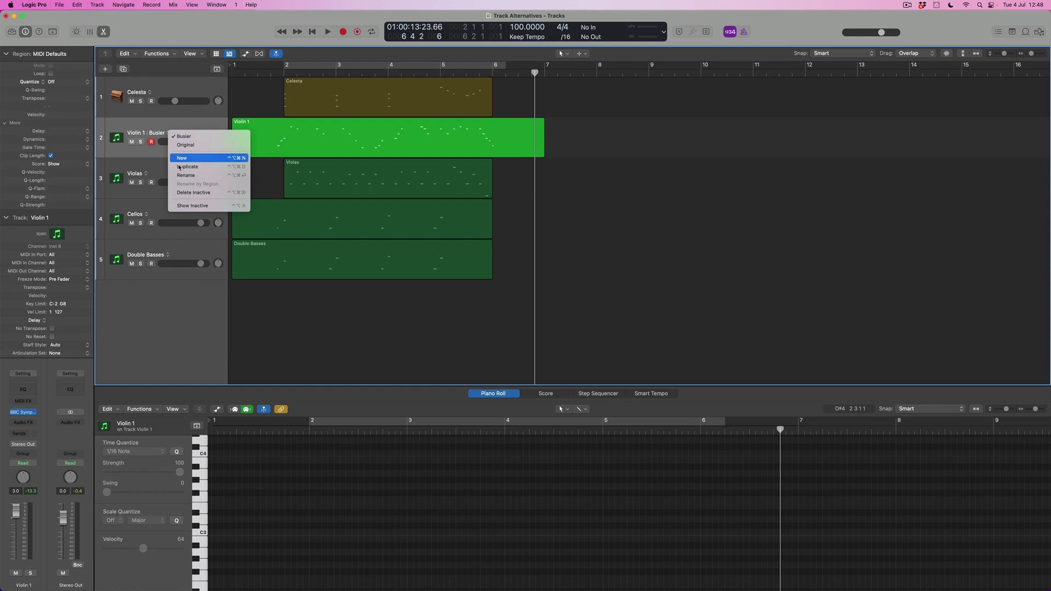
{"action": "left_click", "coordinate": [185, 206]}
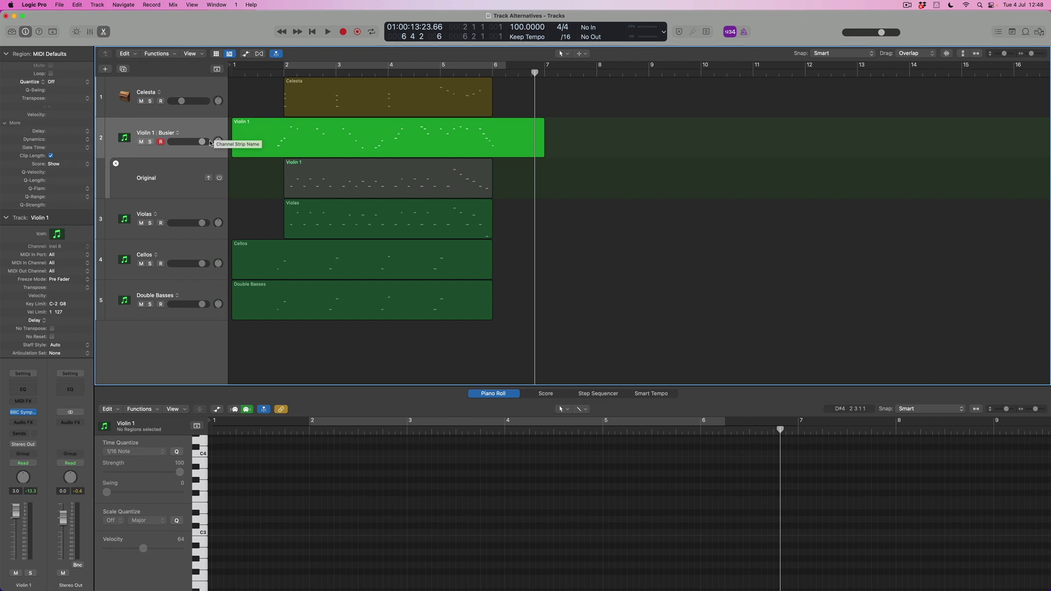
{"action": "left_click", "coordinate": [180, 179]}
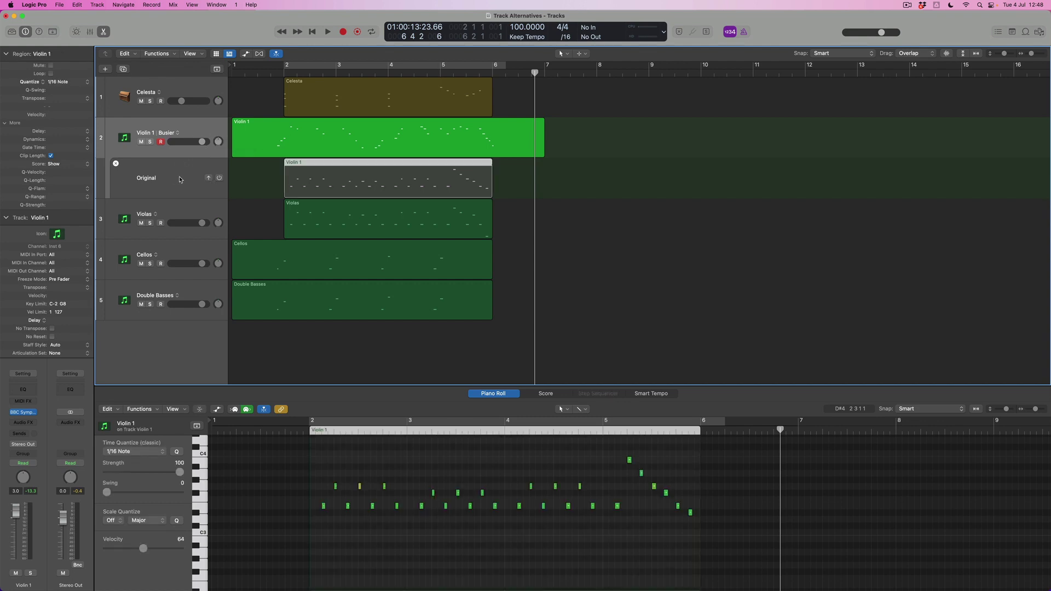
{"action": "left_click", "coordinate": [208, 178]}
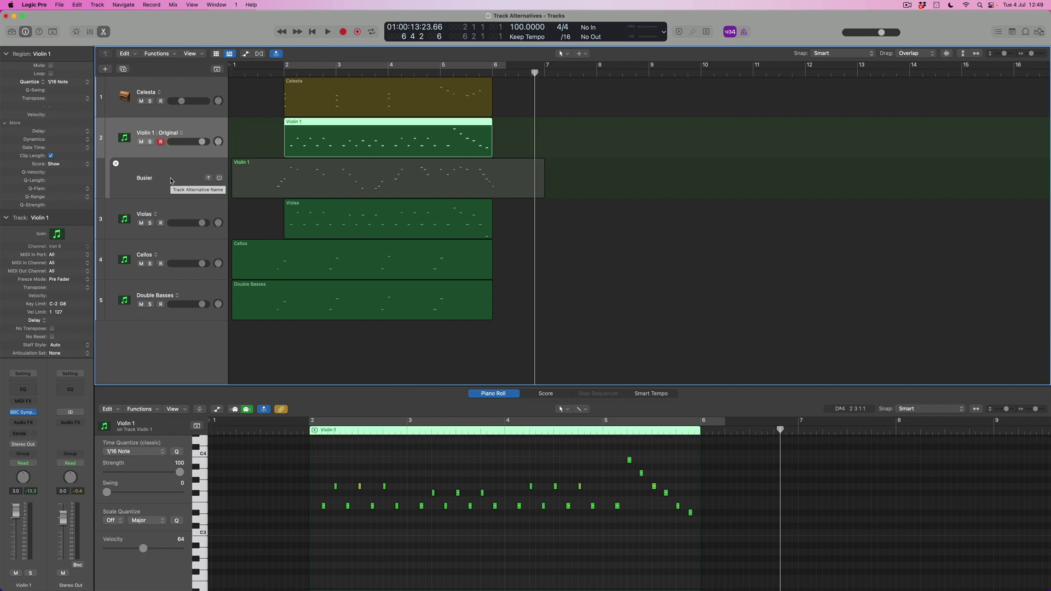
{"action": "left_click", "coordinate": [219, 179]}
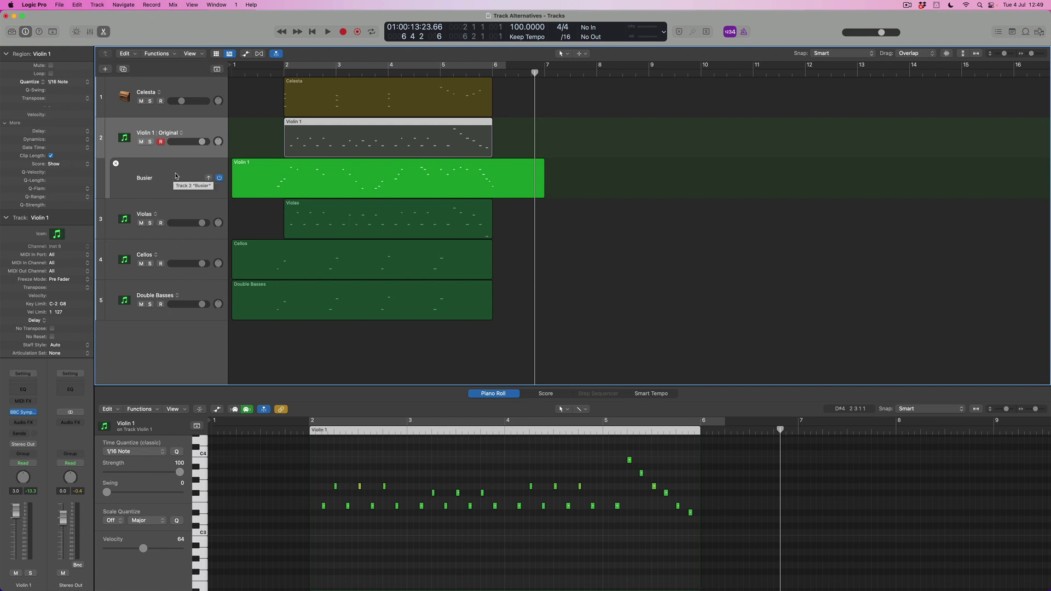
{"action": "left_click", "coordinate": [181, 134]}
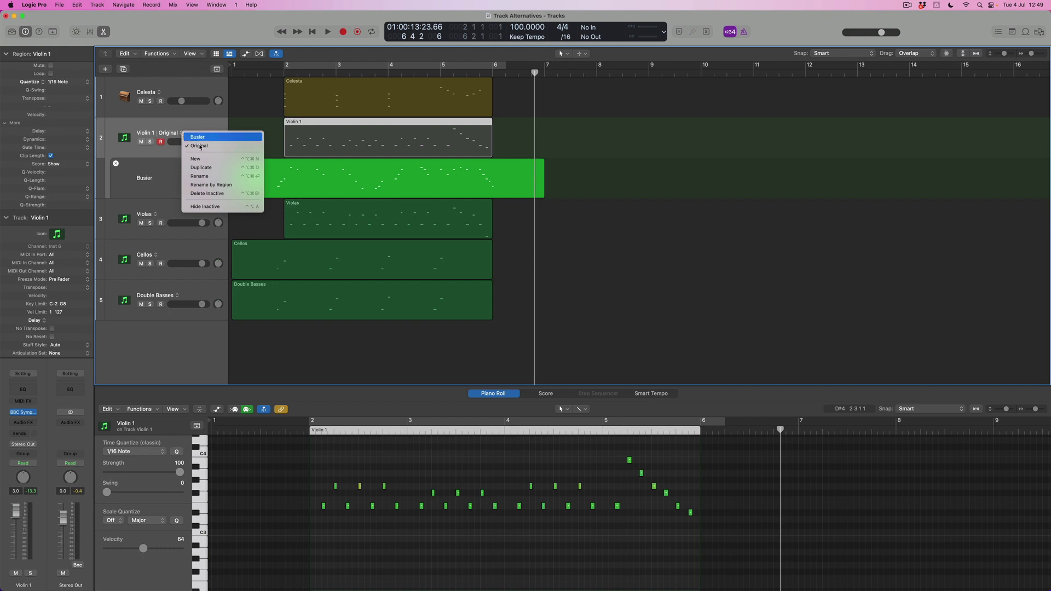
Step: Create a third Violin 1 alternative and name it 'Comp'
{"action": "left_click", "coordinate": [206, 158]}
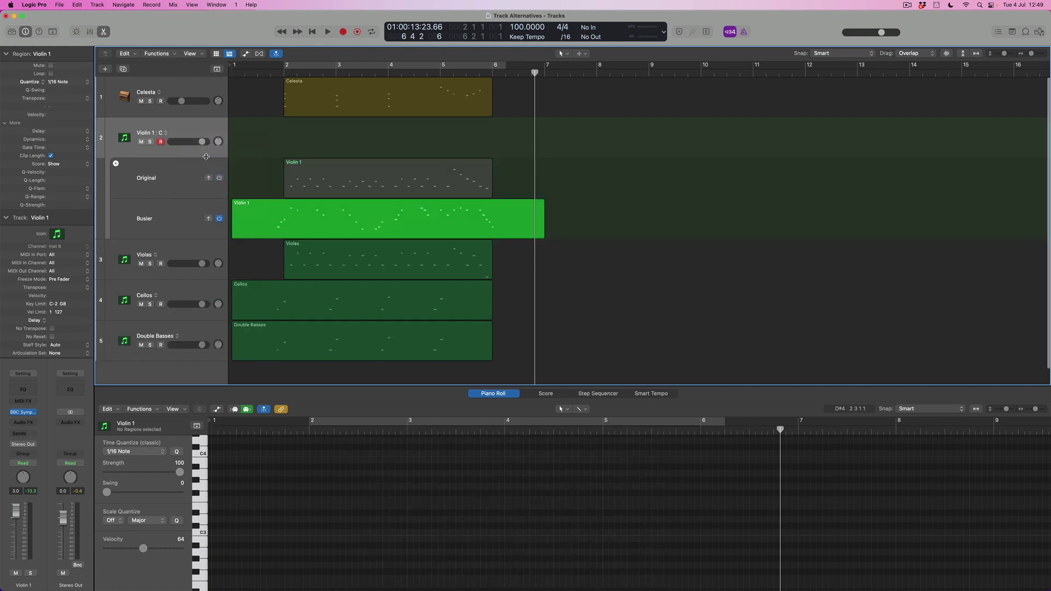
{"action": "left_click", "coordinate": [163, 134]}
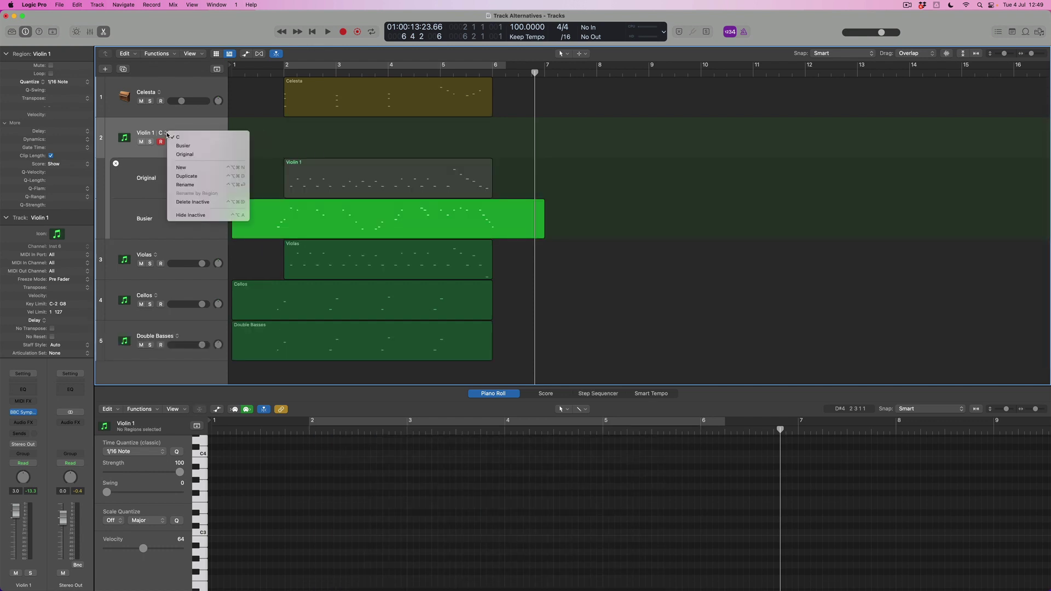
{"action": "left_click", "coordinate": [193, 185]}
{"action": "type", "text": "Comp"}
{"action": "key", "text": "Return"}
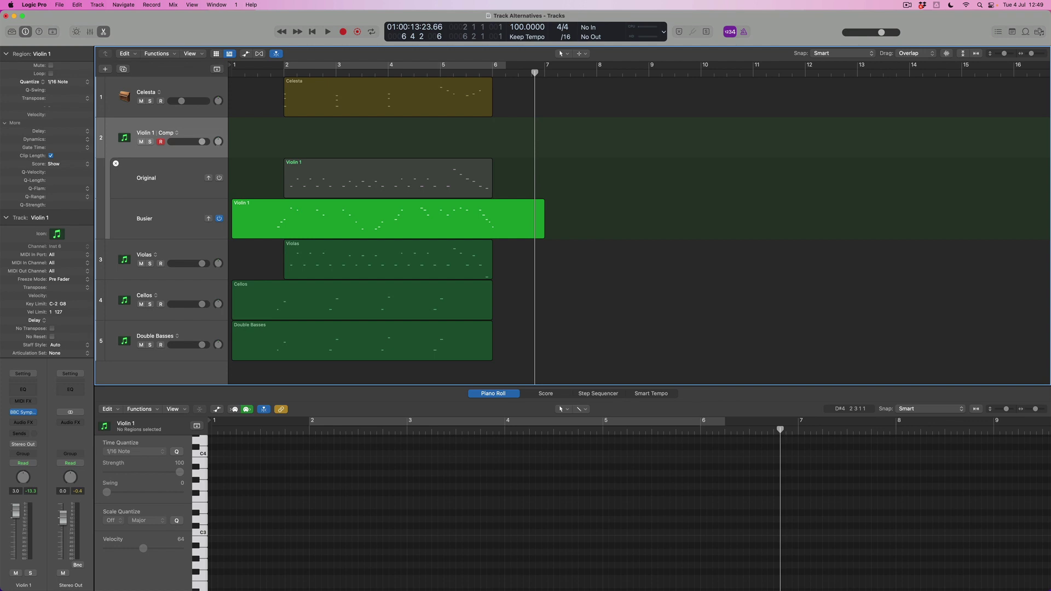
Step: Audition the Original and Busier takes, then pick the Scissors Tool from the T menu
{"action": "left_click", "coordinate": [218, 178]}
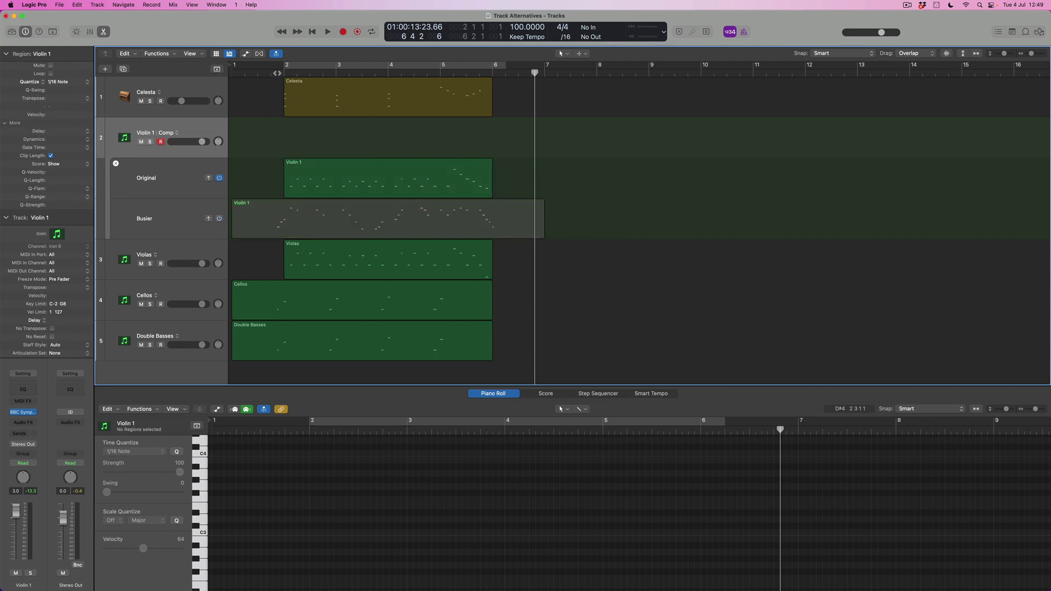
{"action": "left_click", "coordinate": [245, 222]}
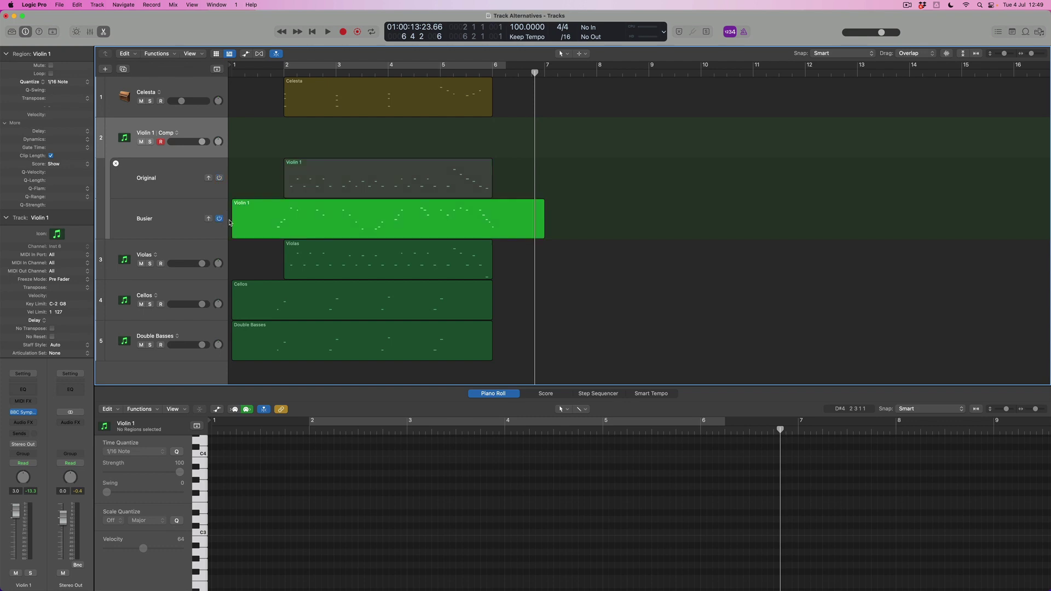
{"action": "key", "text": "t"}
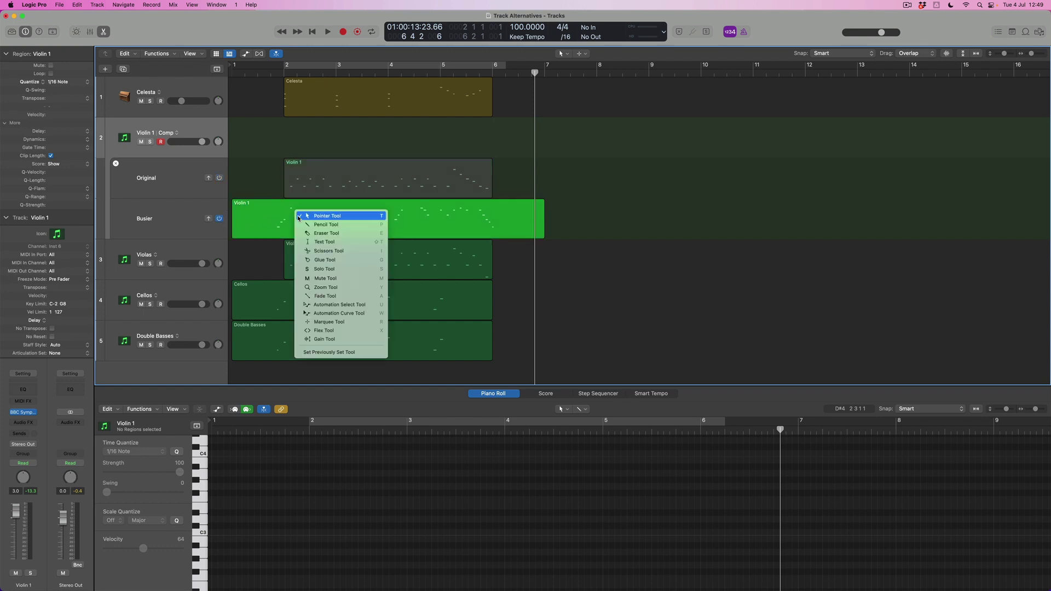
{"action": "key", "text": "Return"}
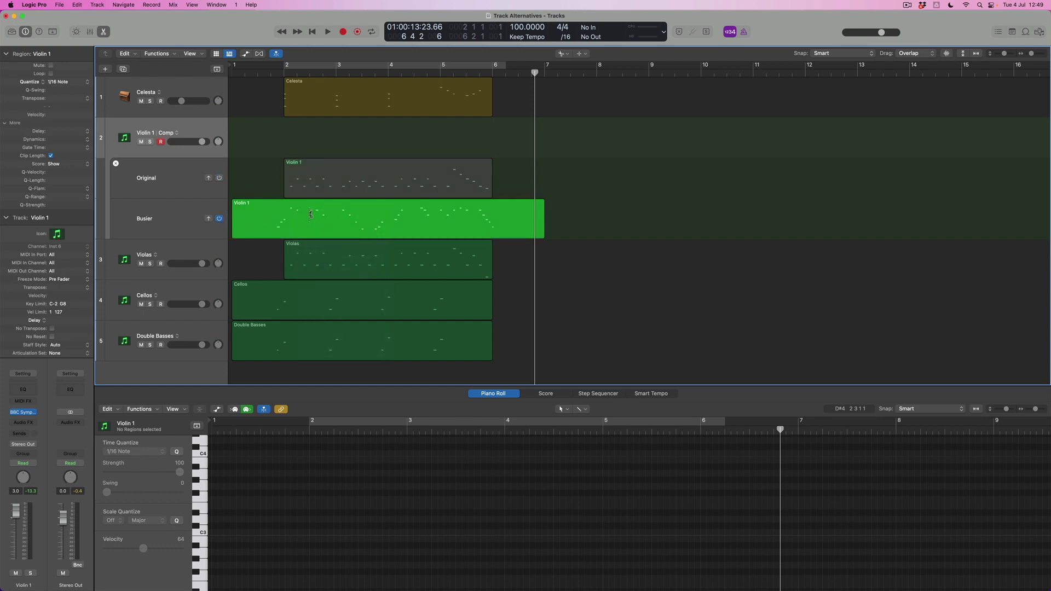
Step: Split both Original and Busier takes at bars 2.5, 3 and 5.2, then stop playback
{"action": "left_click", "coordinate": [310, 212]}
{"action": "left_click", "coordinate": [313, 193]}
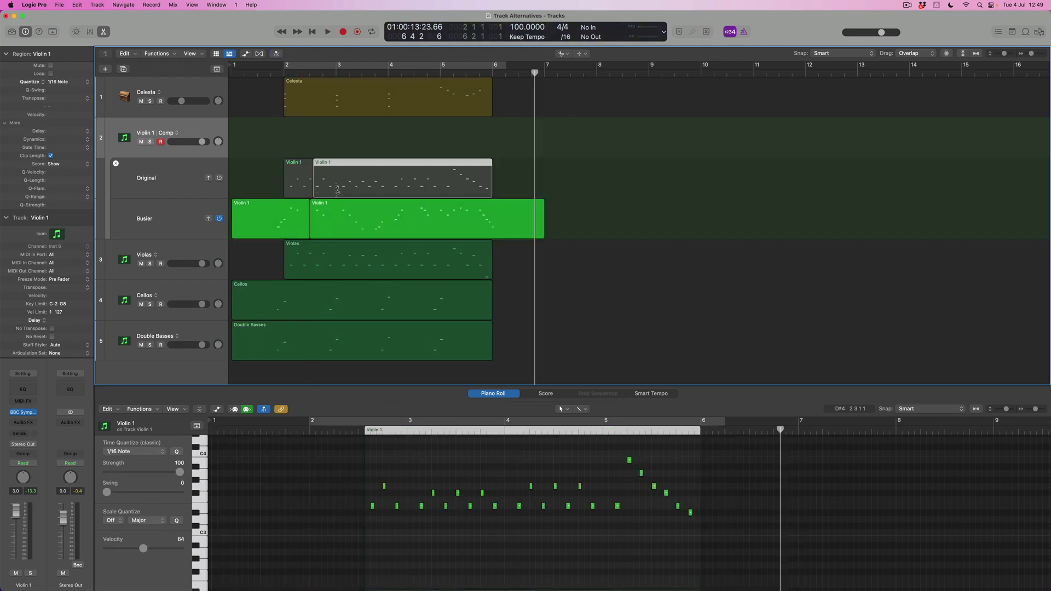
{"action": "left_click", "coordinate": [335, 186]}
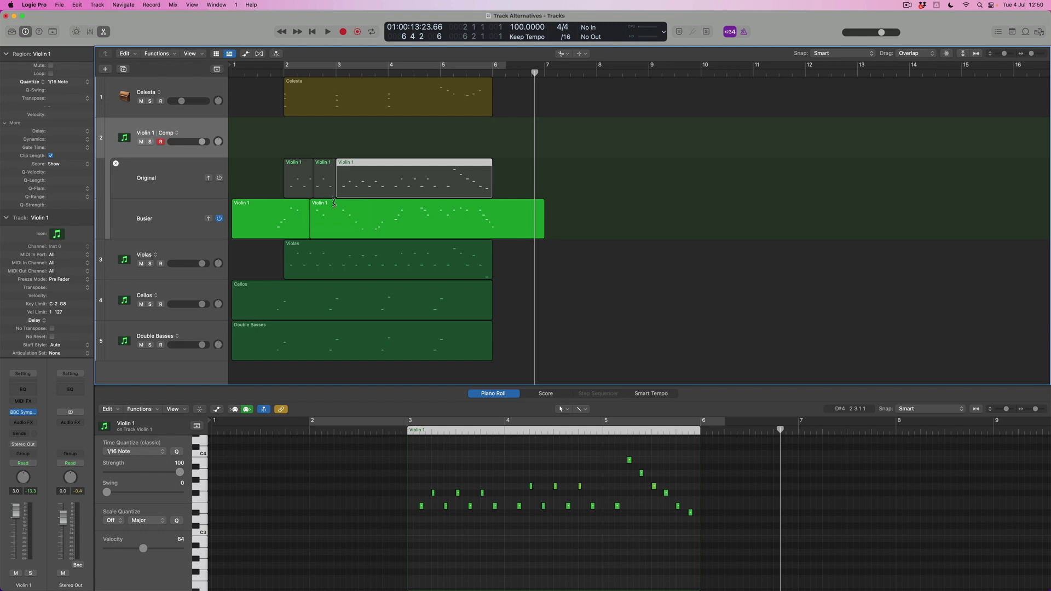
{"action": "left_click", "coordinate": [338, 215]}
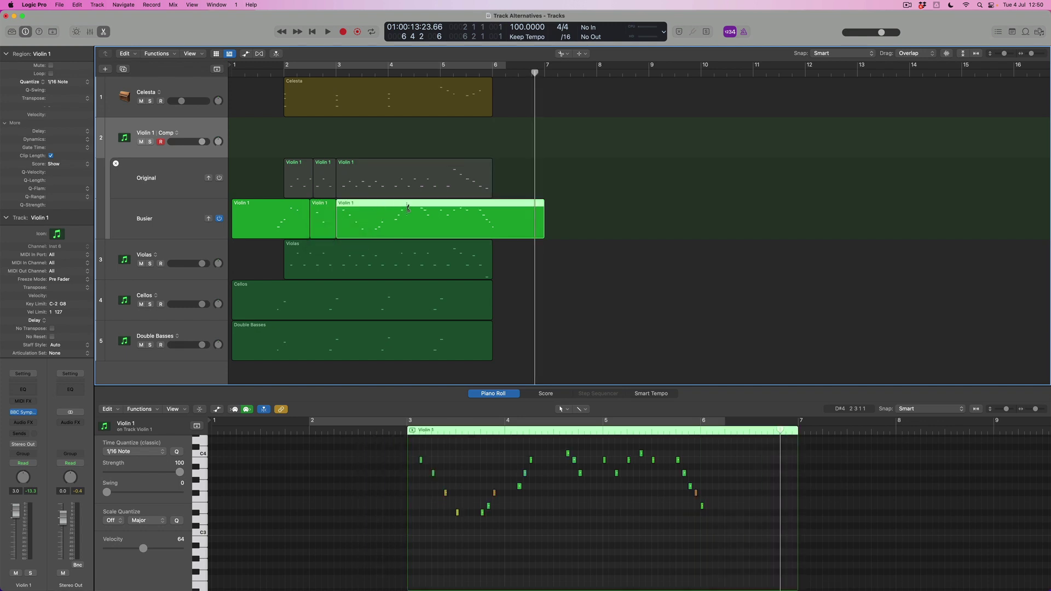
{"action": "left_click", "coordinate": [453, 181]}
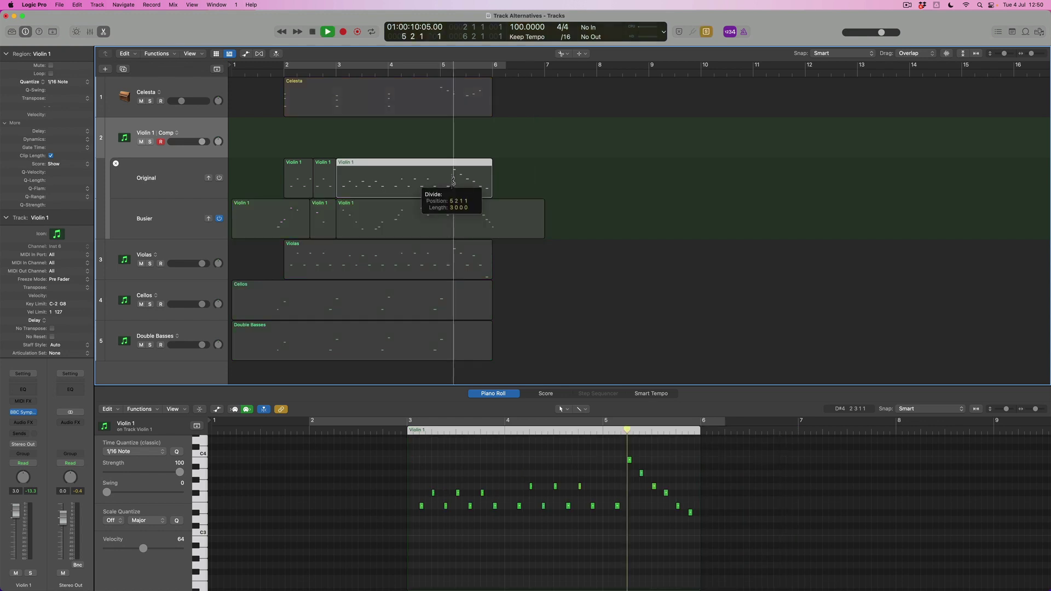
{"action": "left_click", "coordinate": [447, 219]}
{"action": "key", "text": "space"}
Step: Drag the first three Busier pieces and Original's final piece onto the Comp row
{"action": "right_click", "coordinate": [447, 243]}
{"action": "key", "text": "Escape"}
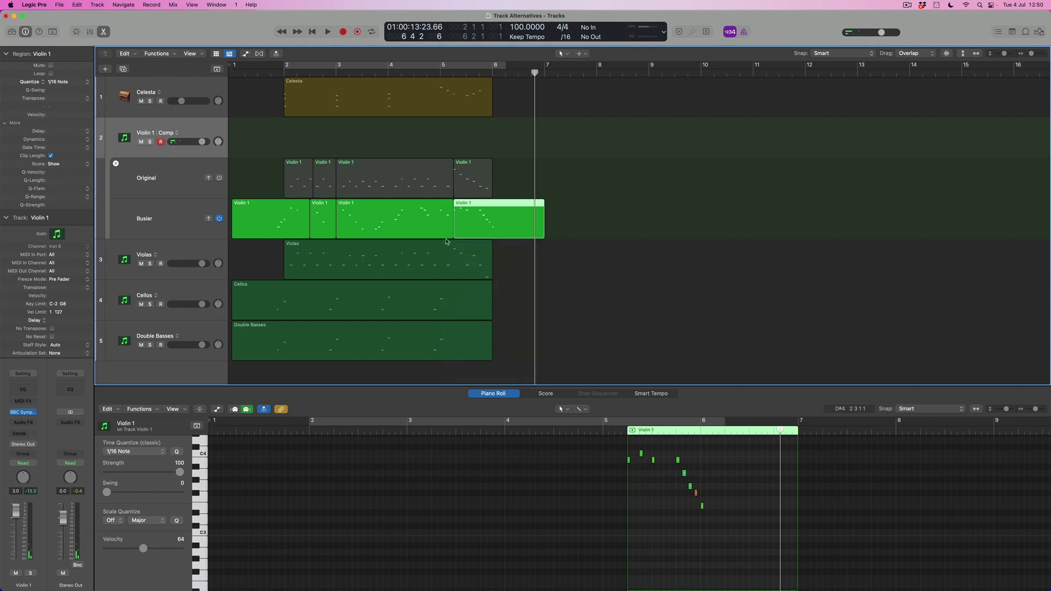
{"action": "left_click", "coordinate": [281, 212]}
{"action": "left_click_drag", "start_coordinate": [286, 207], "coordinate": [287, 126]}
{"action": "left_click_drag", "start_coordinate": [368, 213], "coordinate": [368, 132]}
{"action": "scroll", "coordinate": [471, 205], "scroll_direction": "down", "scroll_amount": 1}
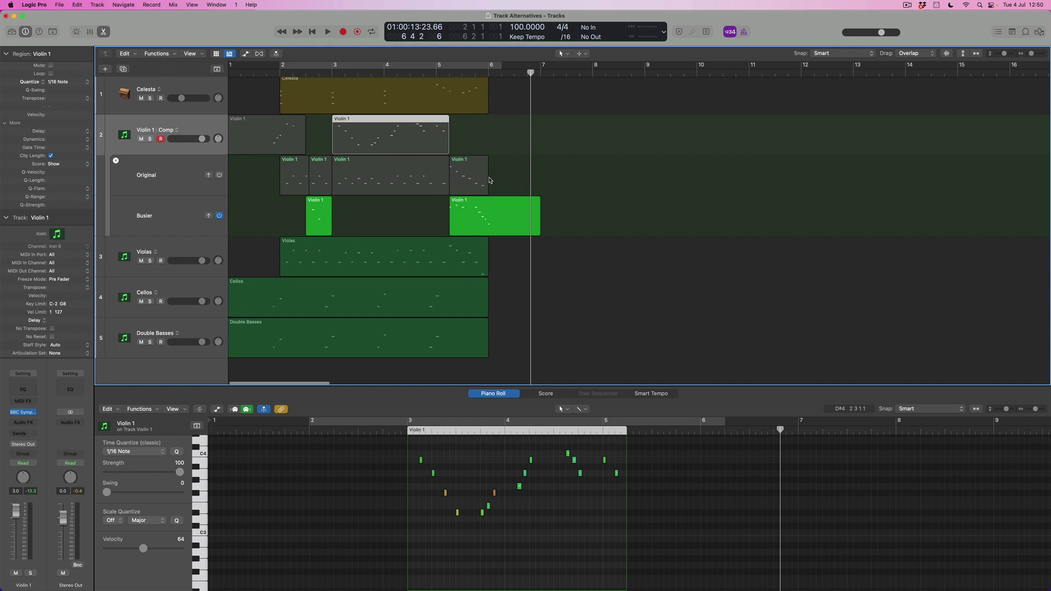
{"action": "left_click_drag", "start_coordinate": [465, 181], "coordinate": [472, 156]}
{"action": "left_click_drag", "start_coordinate": [322, 219], "coordinate": [323, 152]}
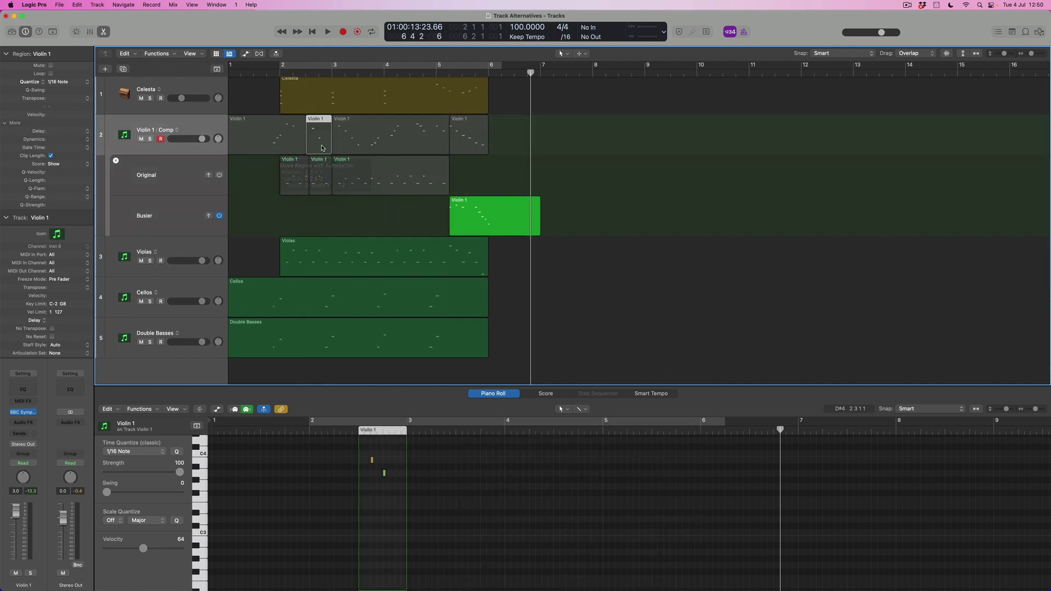
Step: Select the four Comp regions, disable Busier's preview, and play the comp from bar 2
{"action": "left_click", "coordinate": [204, 127]}
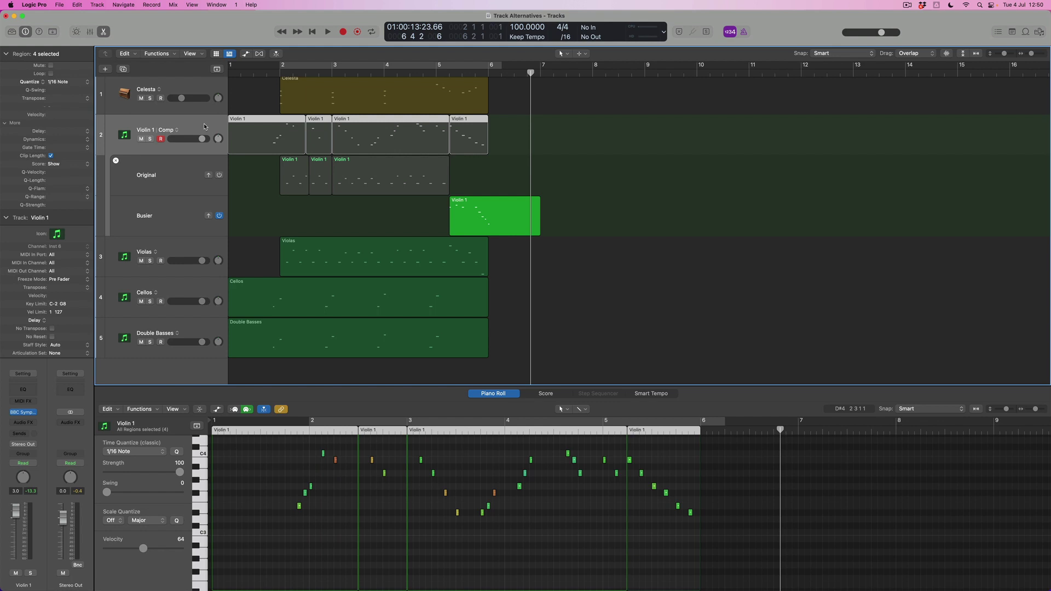
{"action": "left_click", "coordinate": [220, 215]}
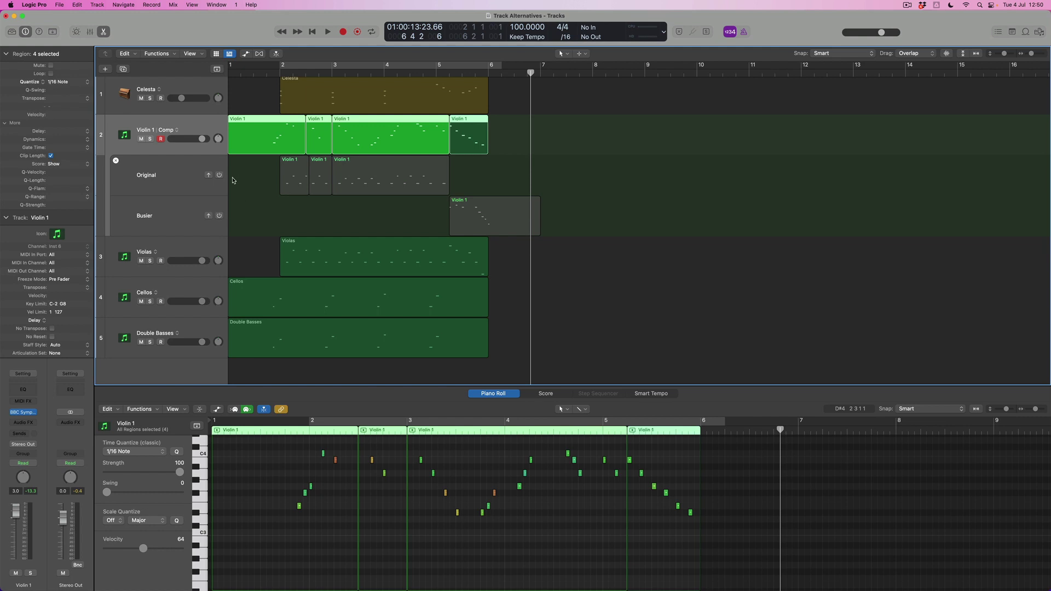
{"action": "left_click", "coordinate": [267, 73]}
{"action": "key", "text": "space"}
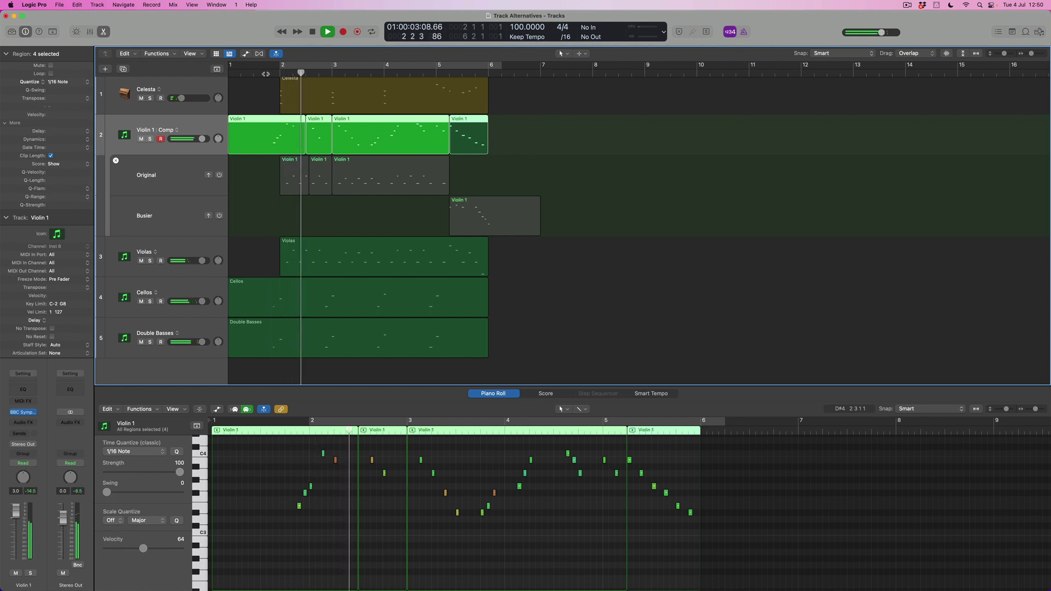